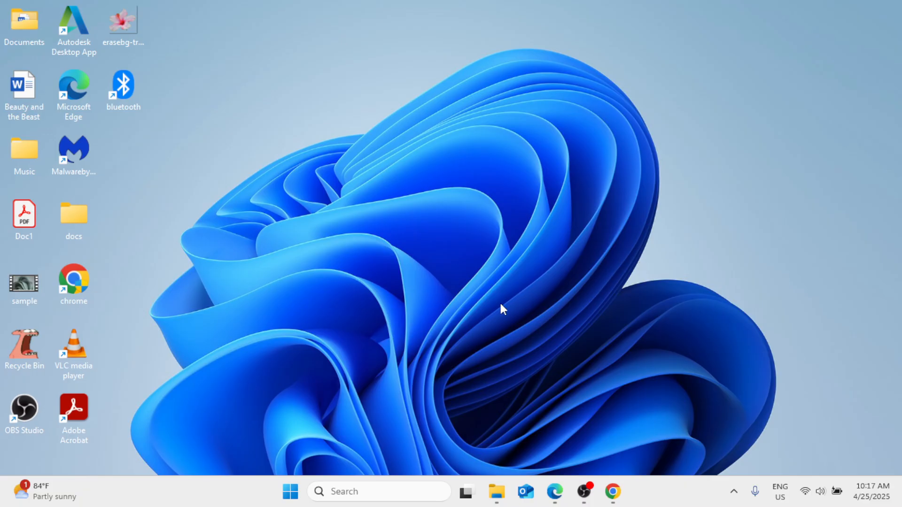
Step: Launch Word by searching for it from the Windows taskbar and start a blank document
click(400, 486)
text(word)
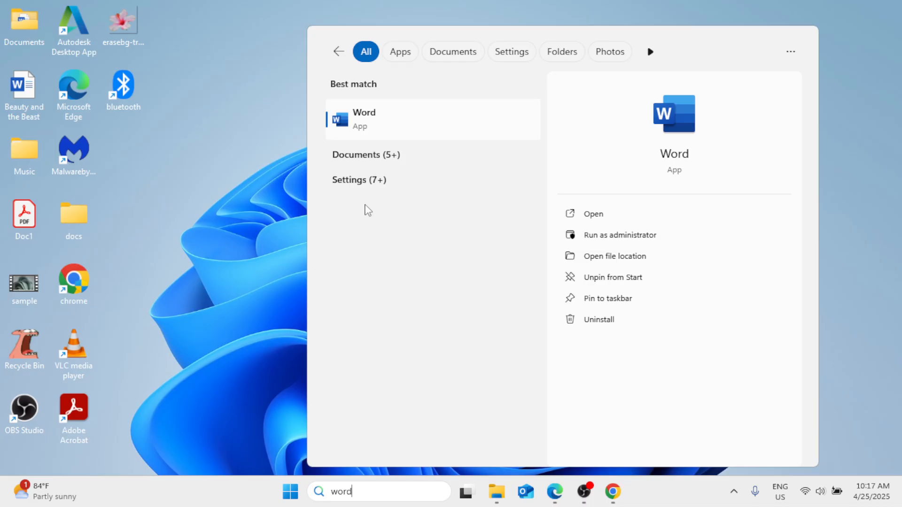
click(390, 135)
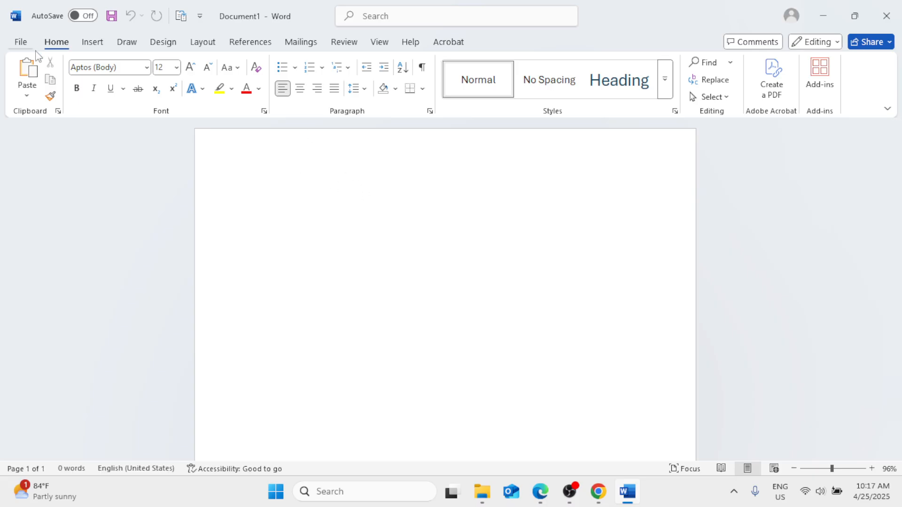
Step: Open Custom Watermark, choose Picture watermark and select the bb image from Pictures
click(100, 47)
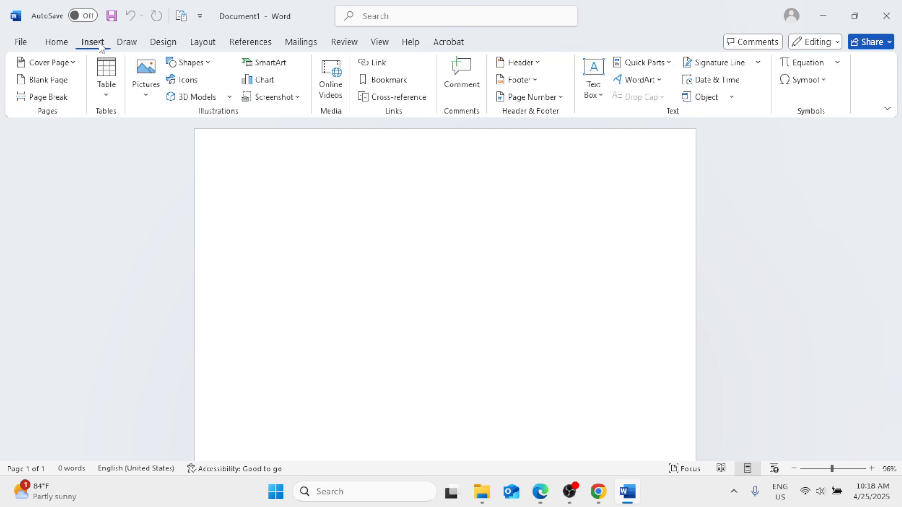
click(150, 44)
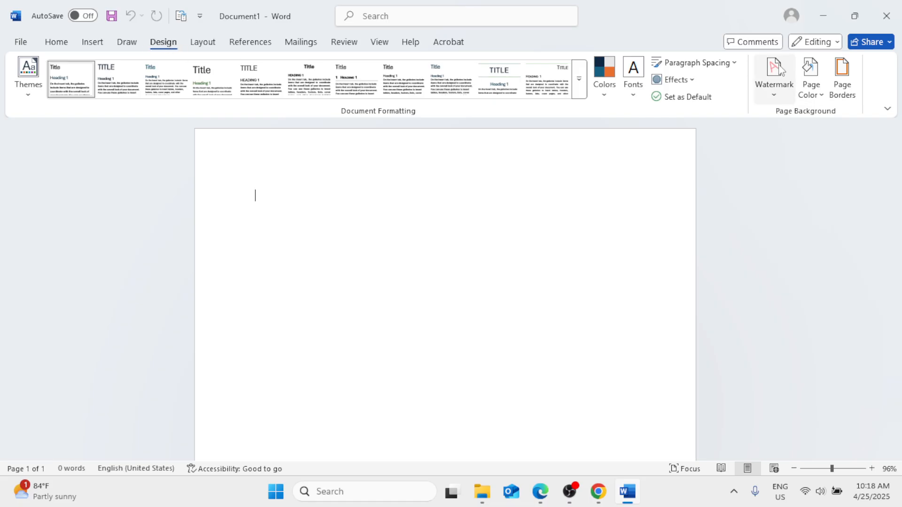
click(772, 96)
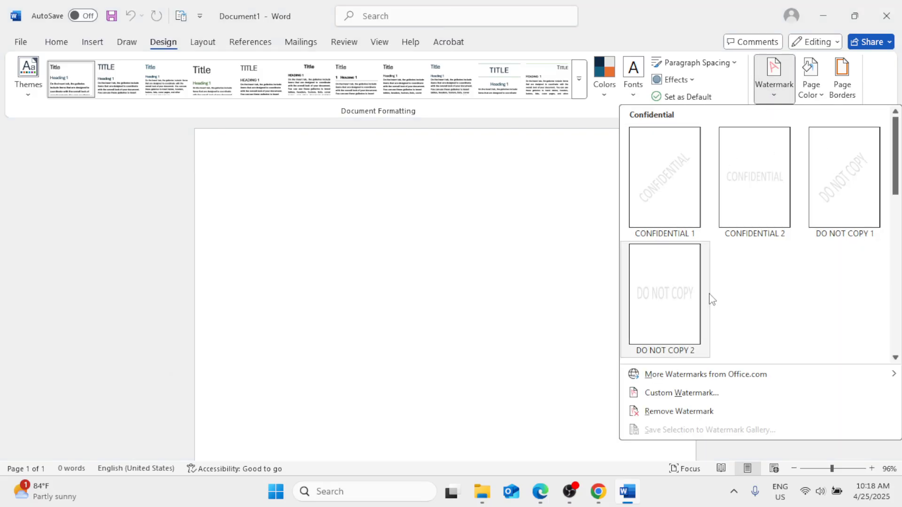
click(679, 394)
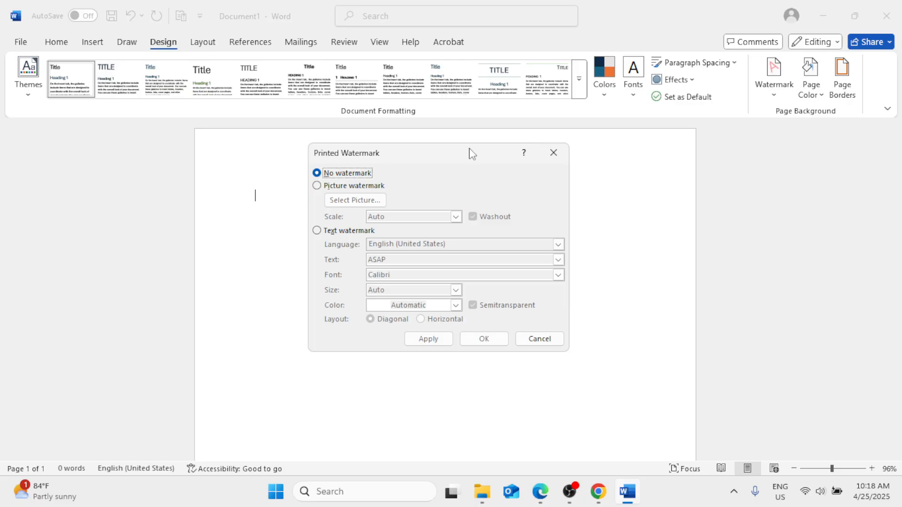
click(319, 187)
click(353, 202)
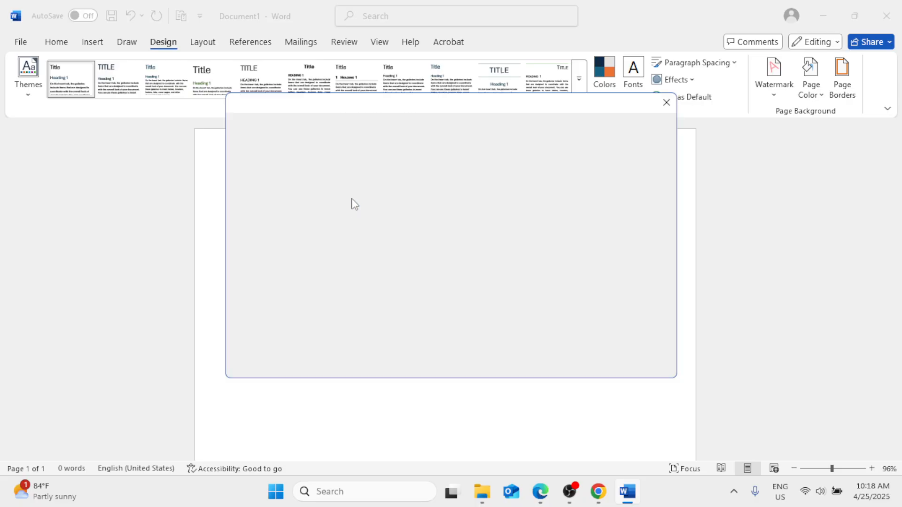
click(353, 177)
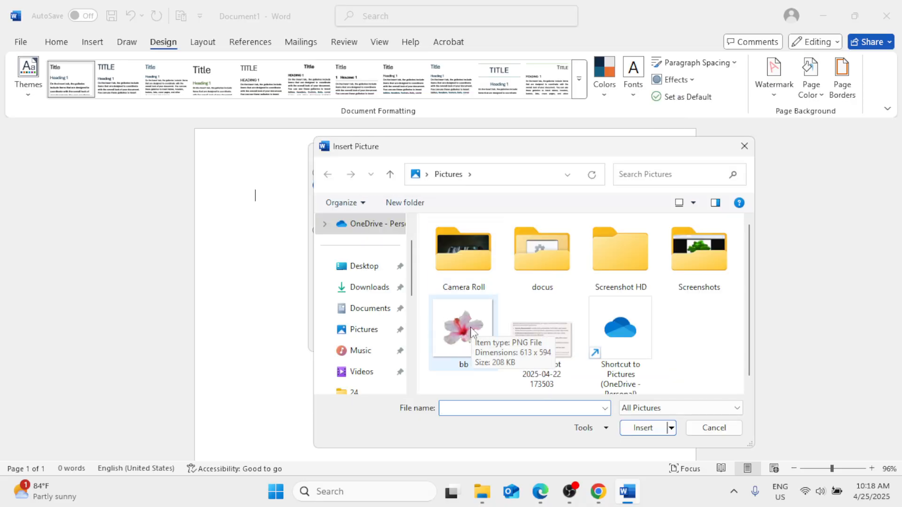
click(467, 328)
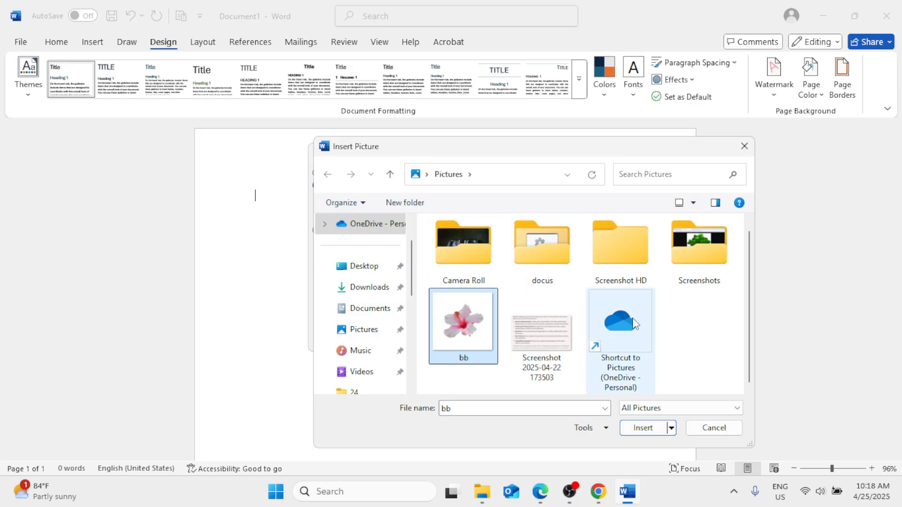
click(631, 429)
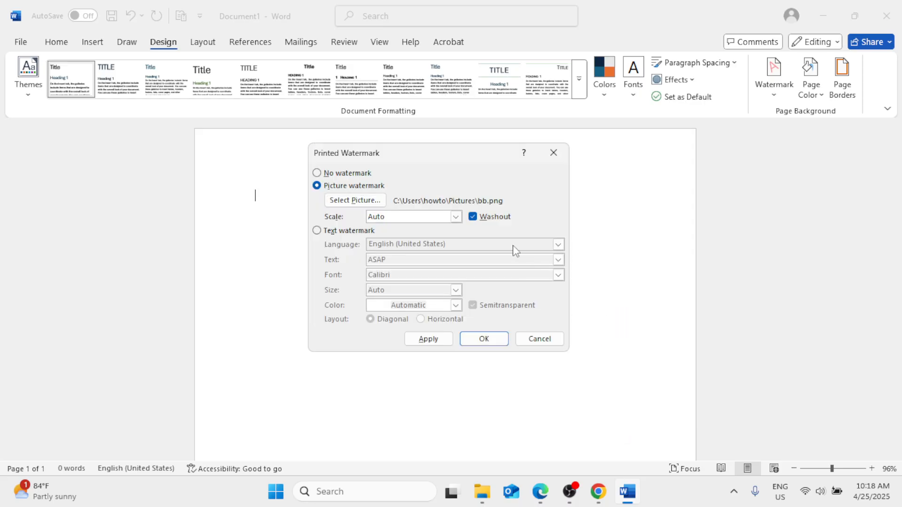
Step: Turn off Washout, apply the picture watermark and close the dialog
click(474, 220)
click(450, 342)
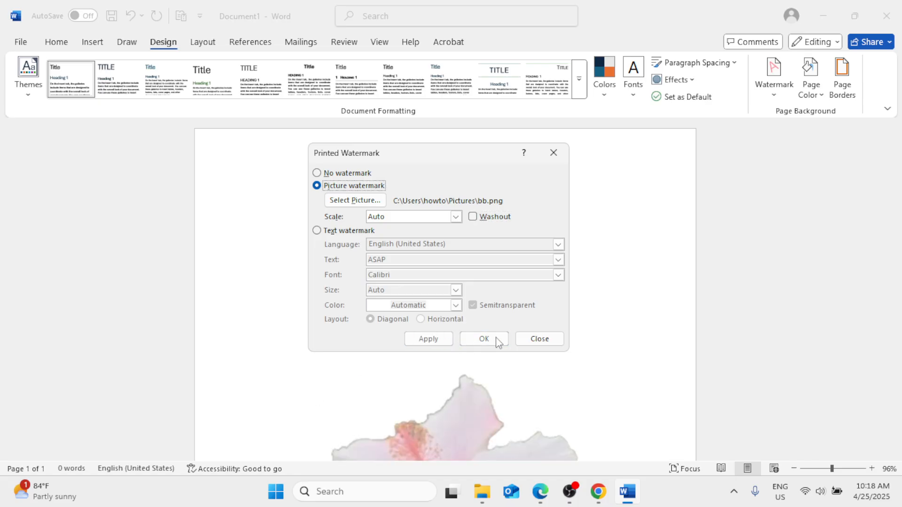
click(541, 344)
Step: Open the page header for editing with the whole page zoomed to 39%
scroll(568, 336, down, 5)
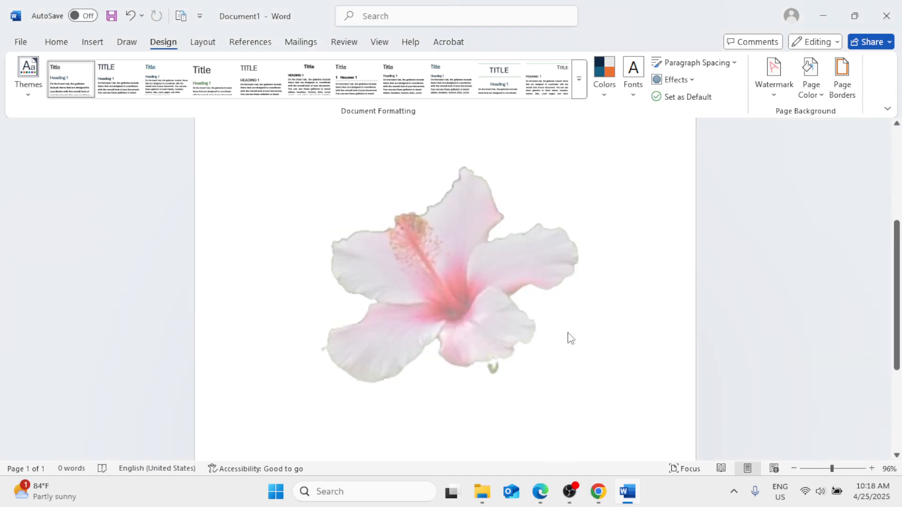
scroll(570, 338, up, 5)
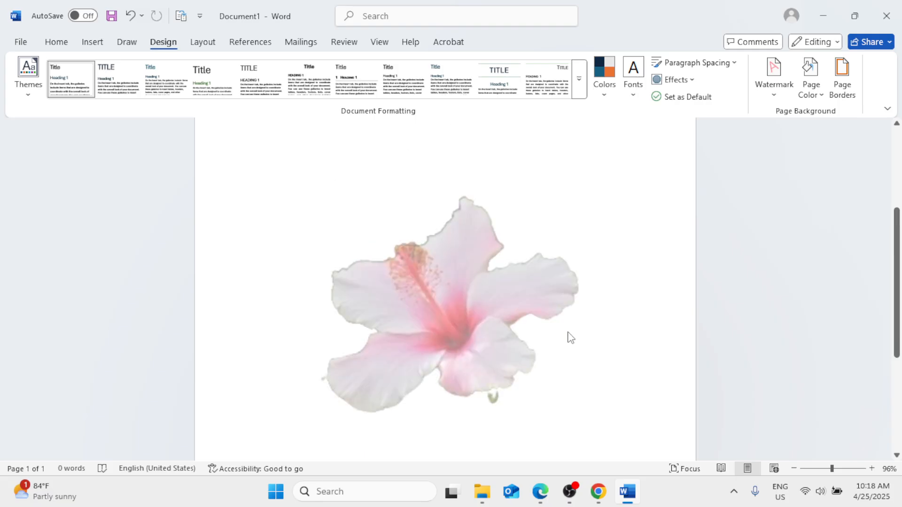
scroll(570, 337, down, 2)
scroll(568, 334, down, 2)
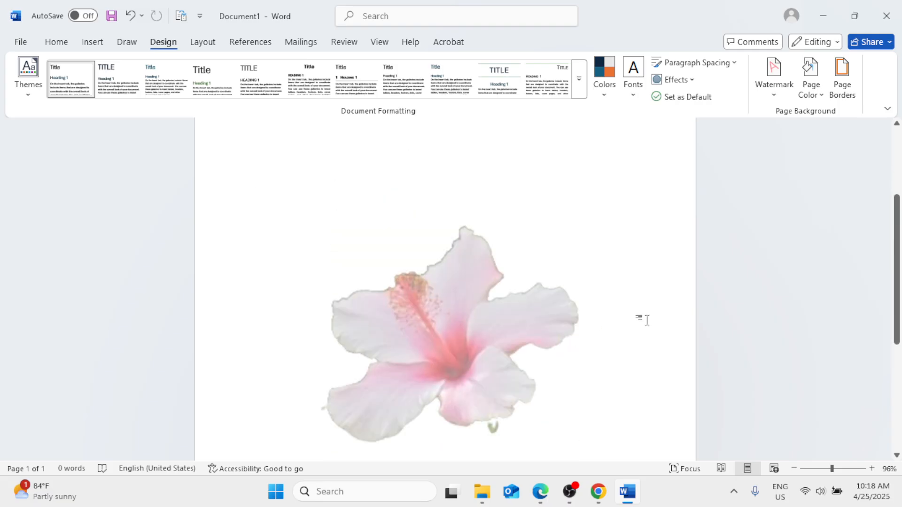
click(821, 469)
drag(821, 469, 813, 469)
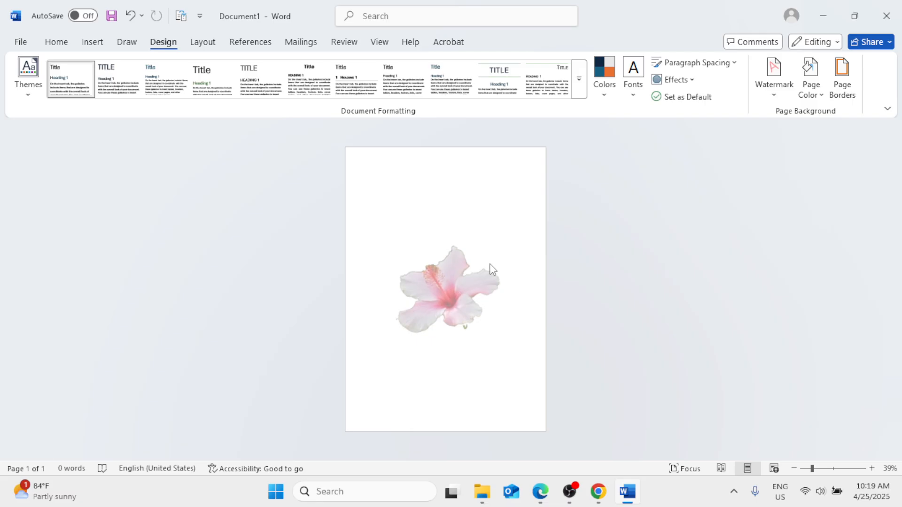
double_click(372, 172)
double_click(372, 172)
click(372, 171)
double_click(372, 171)
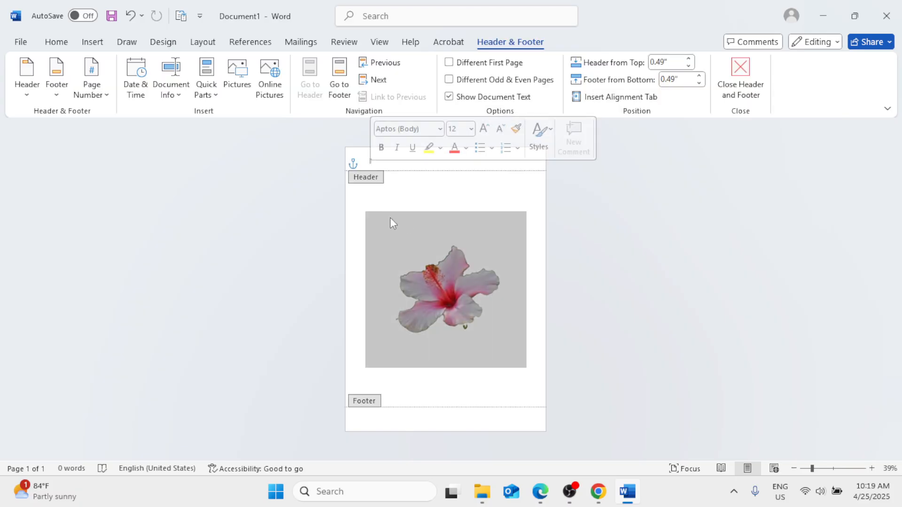
Step: Shrink the watermark flower picture and move it to the page's upper-left corner below the header
click(453, 289)
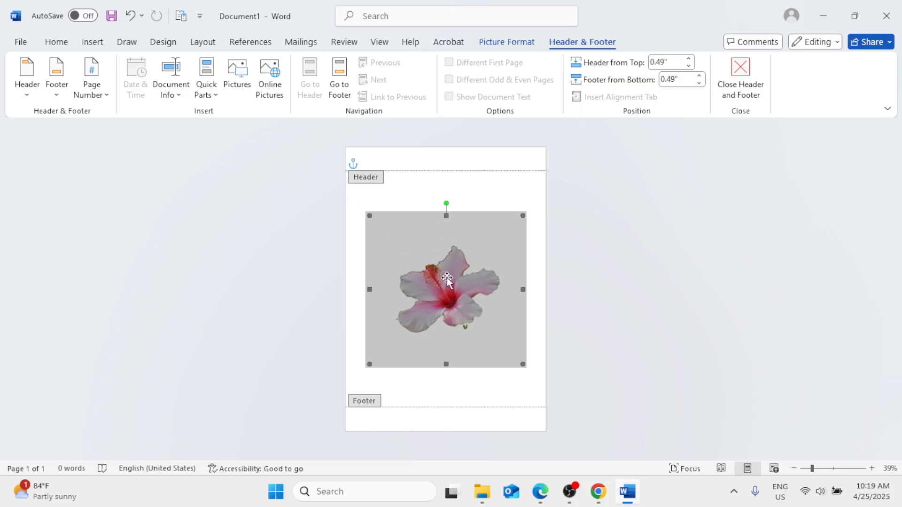
drag(447, 217, 447, 241)
drag(522, 289, 428, 289)
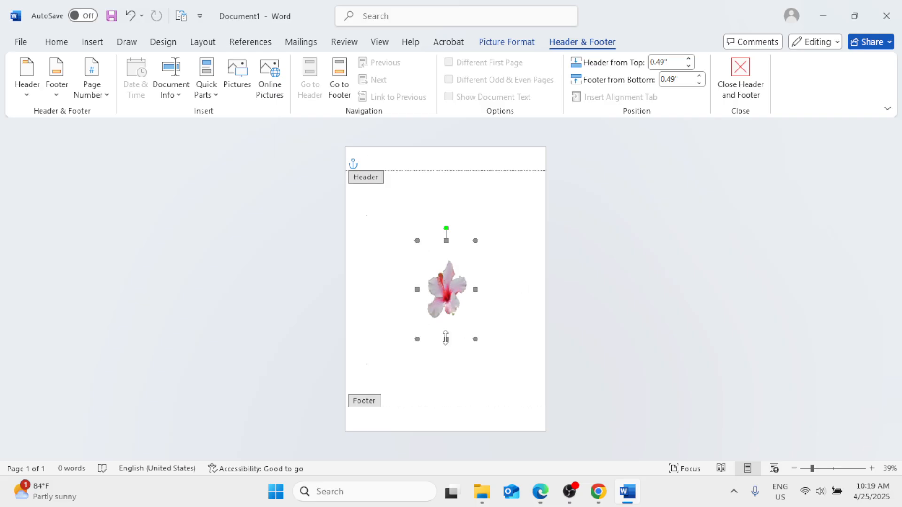
drag(445, 338, 448, 307)
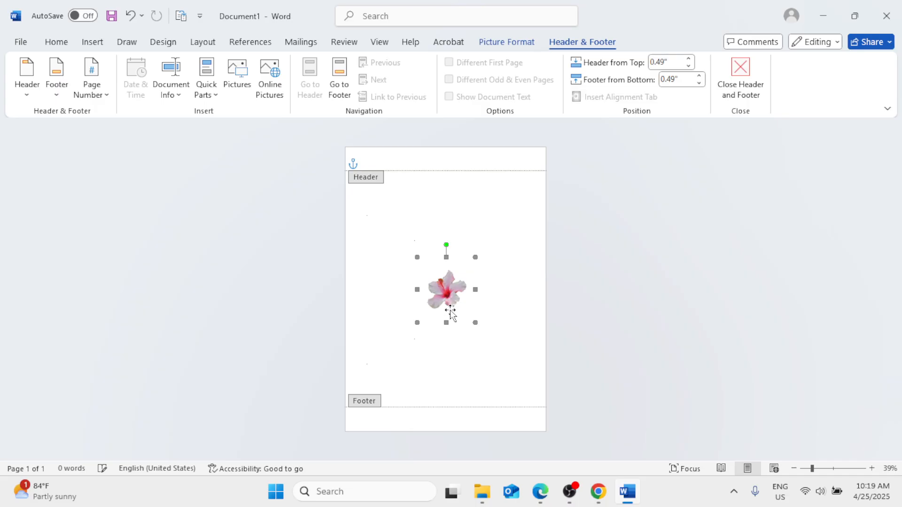
drag(446, 322, 447, 304)
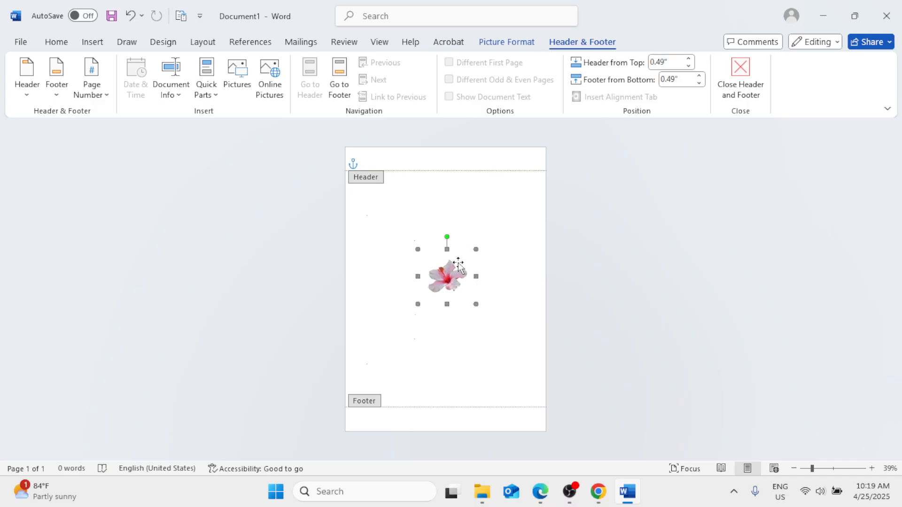
drag(451, 272, 378, 196)
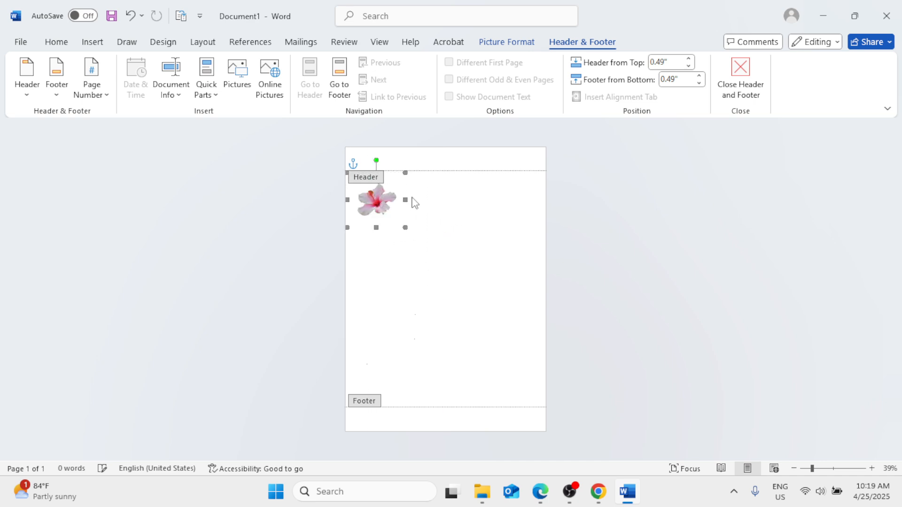
Step: Paste copies of the flower picture and arrange three flowers in a row across the top of the page
click(828, 468)
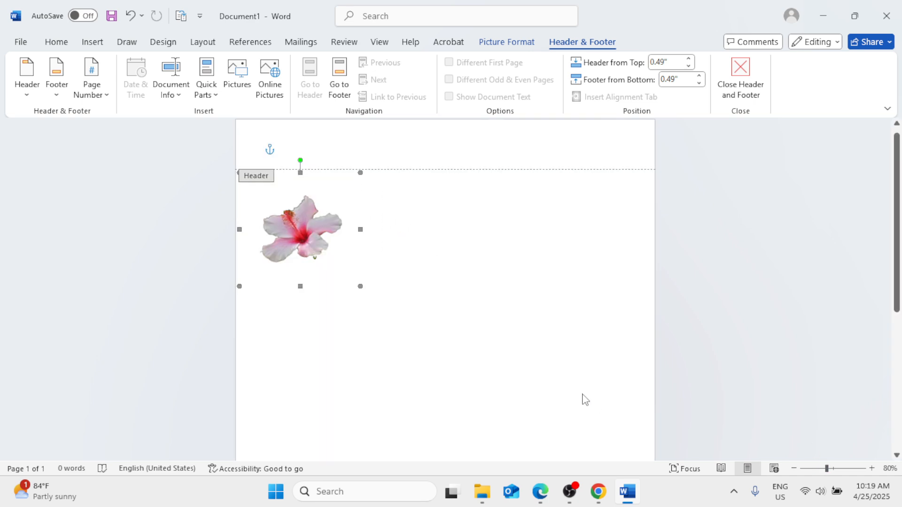
scroll(583, 395, up, 1)
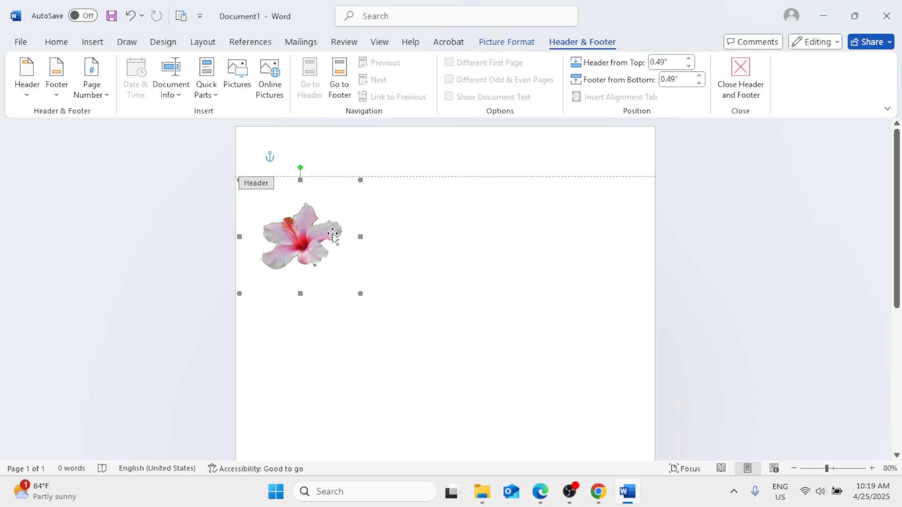
key(ctrl+v)
click(315, 238)
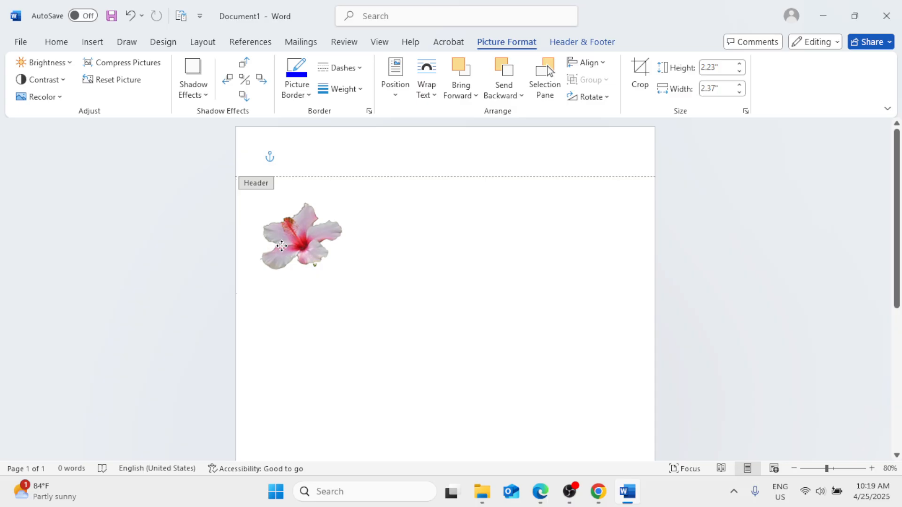
drag(294, 236, 423, 238)
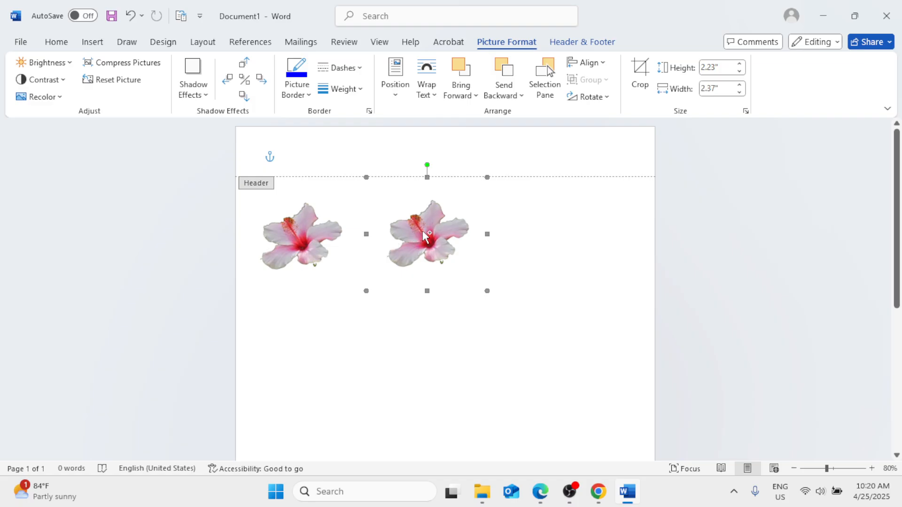
drag(424, 233, 576, 238)
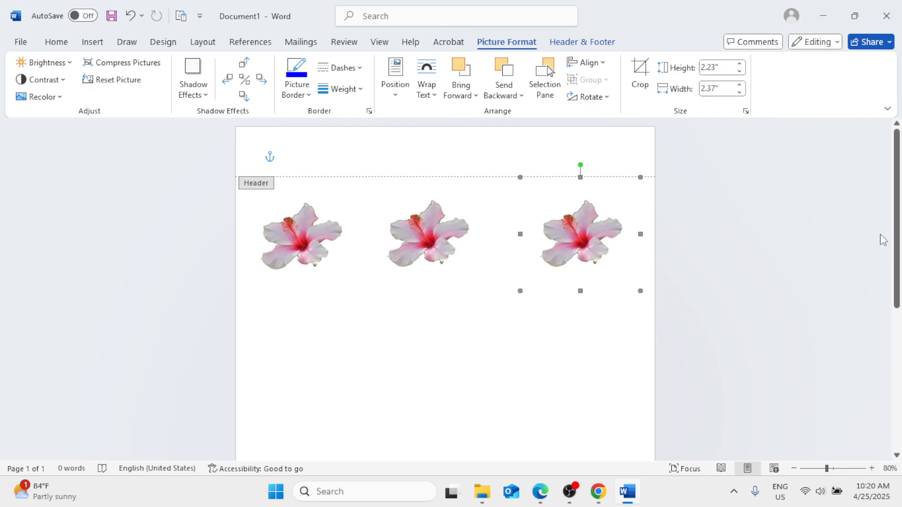
Step: Select all three flower pictures and group them into one object
scroll(773, 314, down, 5)
scroll(773, 315, up, 5)
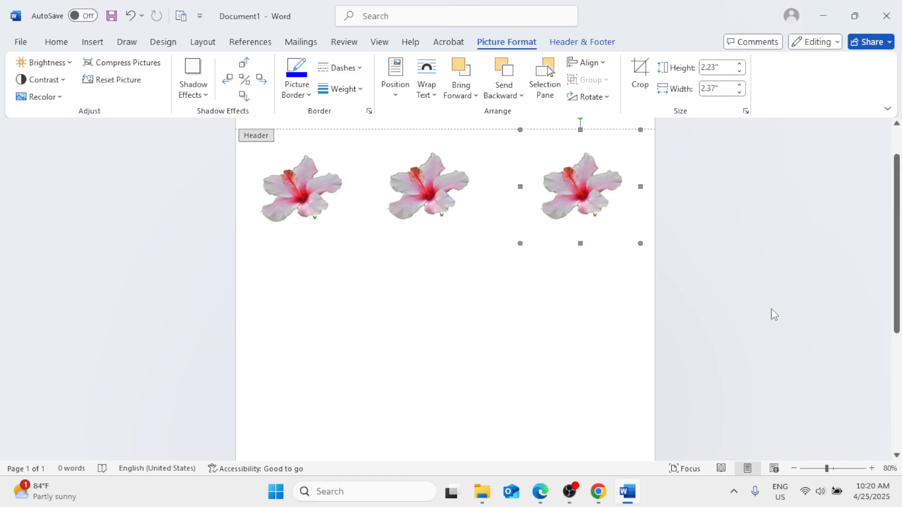
scroll(457, 369, up, 1)
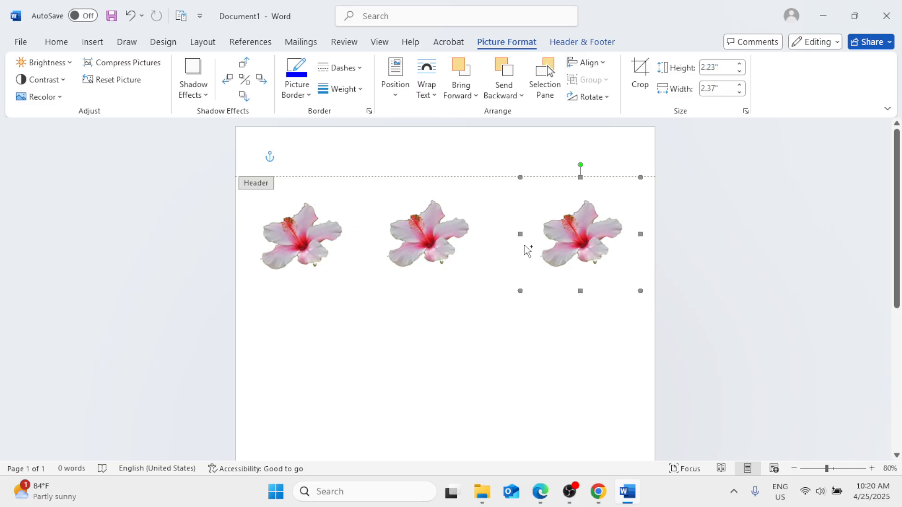
ctrl+click(457, 242)
ctrl+click(324, 238)
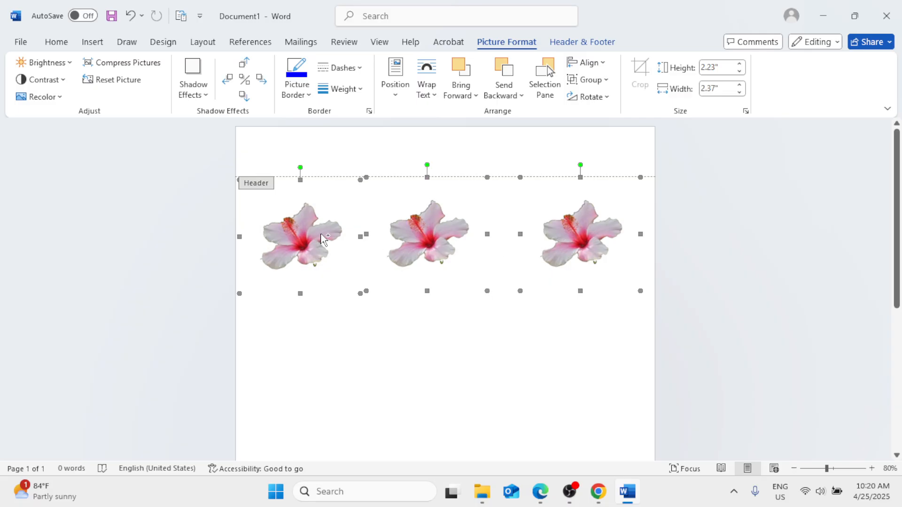
right_click(425, 236)
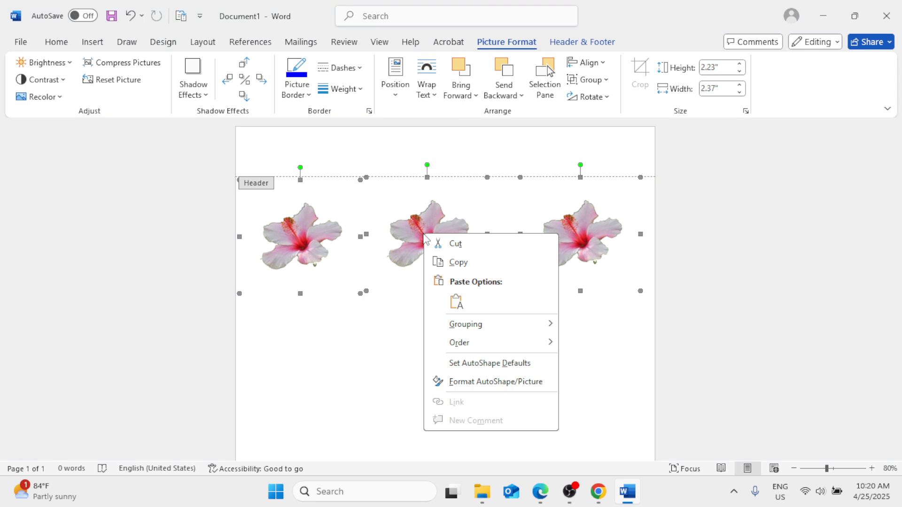
mouse_move(471, 325)
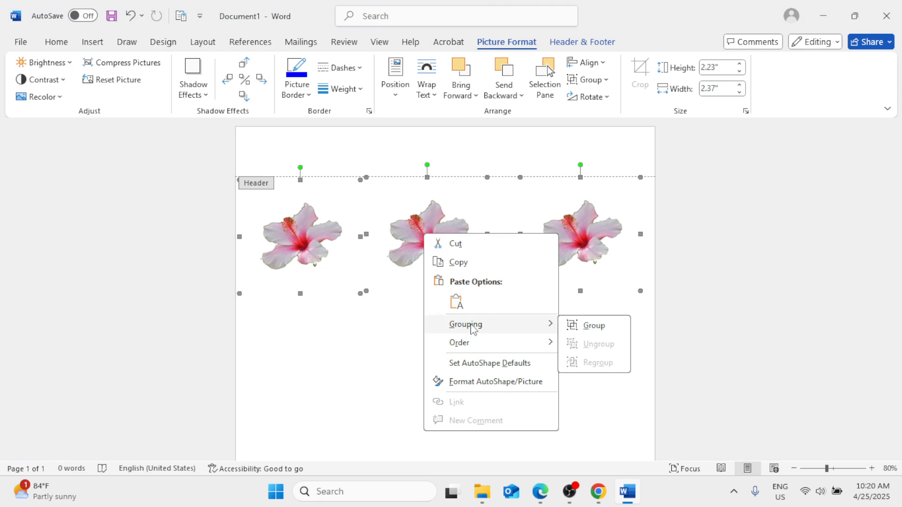
click(589, 326)
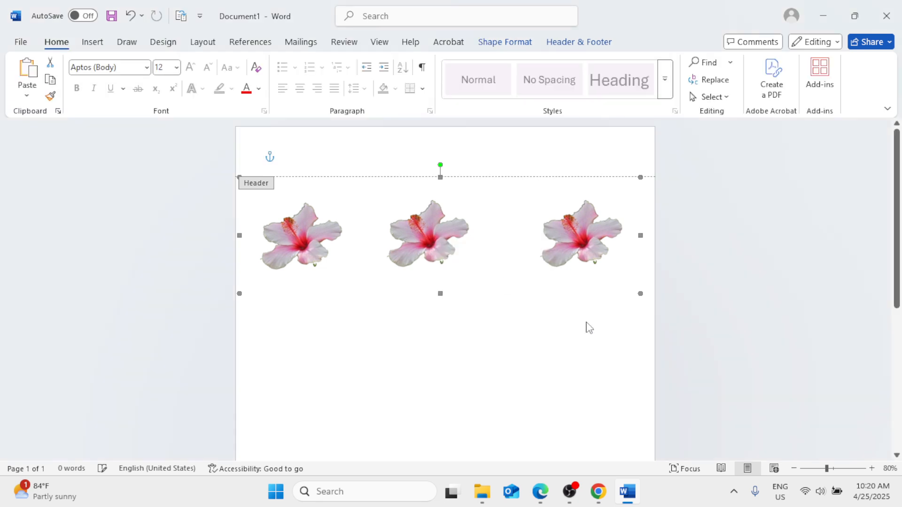
click(416, 225)
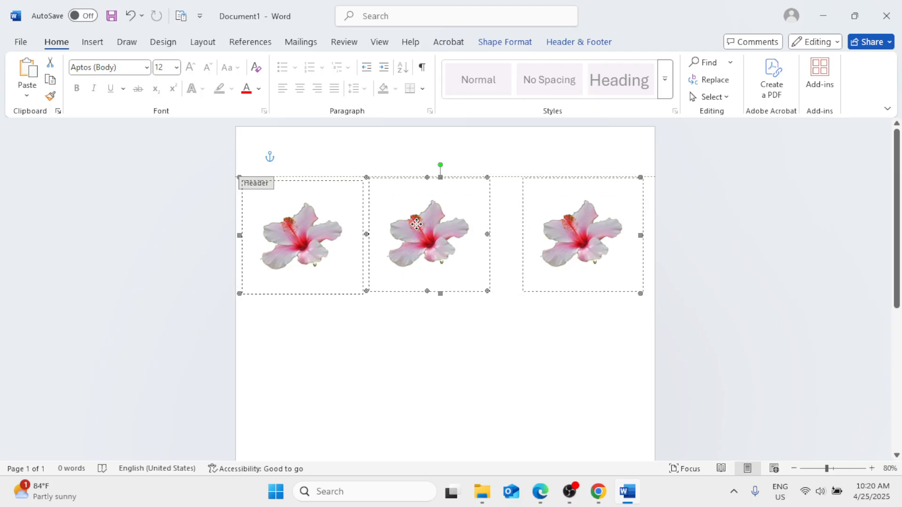
drag(416, 224, 416, 222)
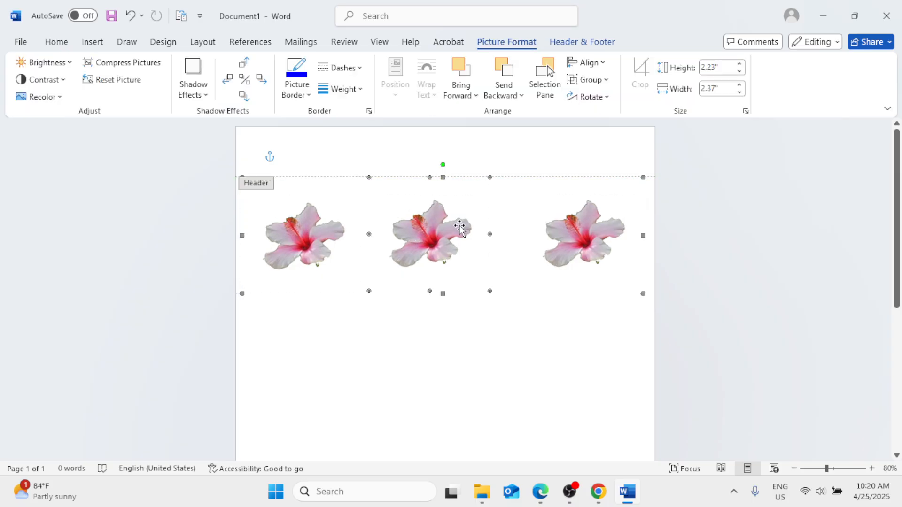
scroll(514, 309, down, 5)
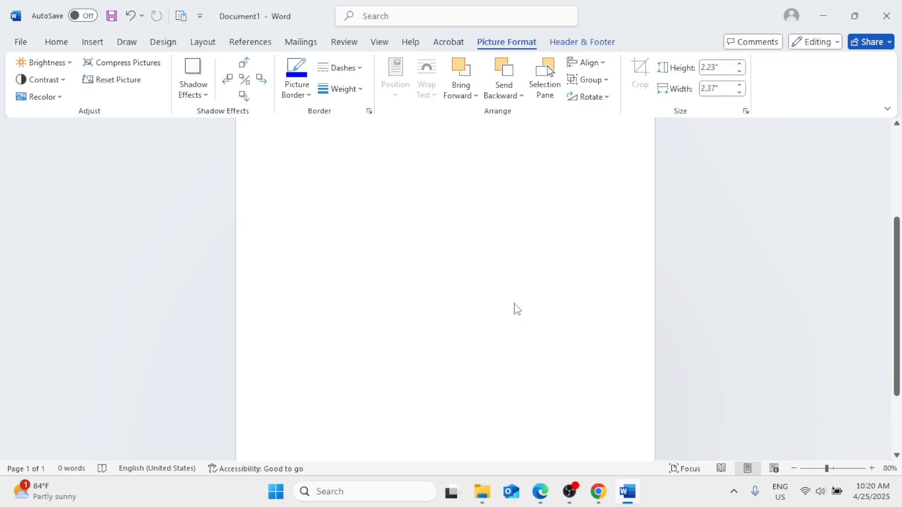
Step: Copy the grouped row of three flowers to create a second row directly below the first
scroll(517, 309, up, 5)
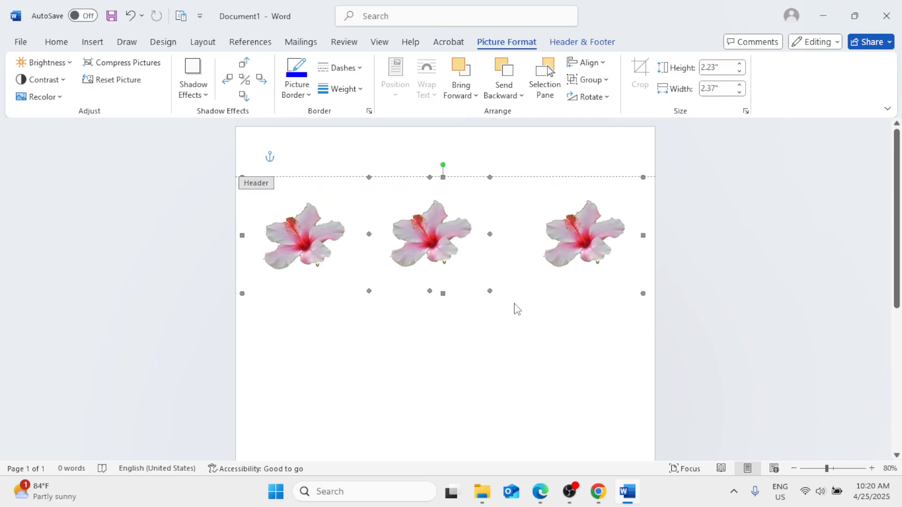
scroll(517, 309, up, 2)
drag(432, 252, 437, 379)
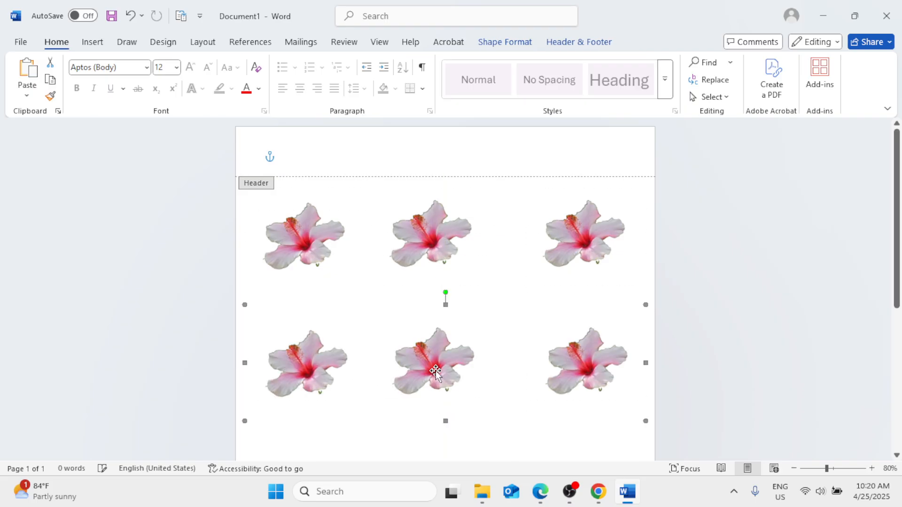
Step: Copy the flower row again to add a third row below the second
scroll(491, 348, down, 1)
scroll(491, 348, down, 3)
drag(435, 290, 442, 405)
Step: Add a fourth flower row at the bottom of the page, fitting the page at 35% zoom
scroll(449, 380, down, 3)
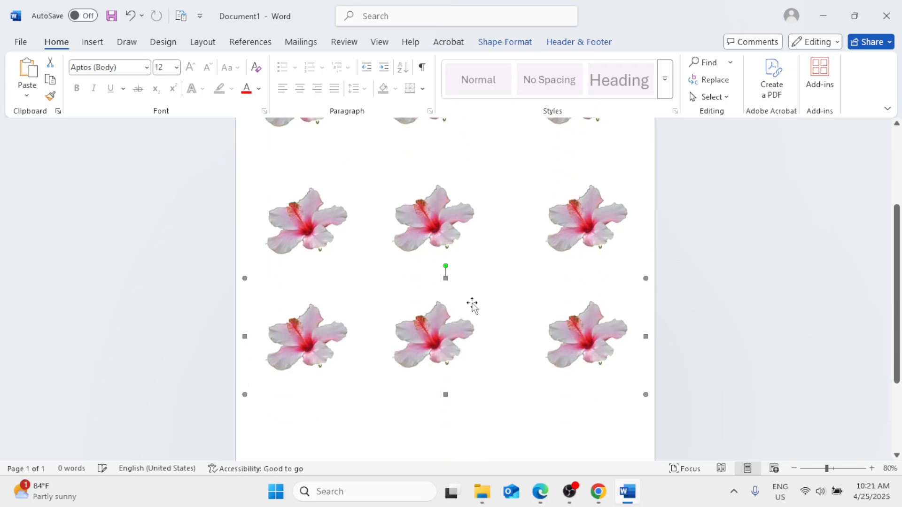
drag(435, 329, 440, 452)
click(811, 469)
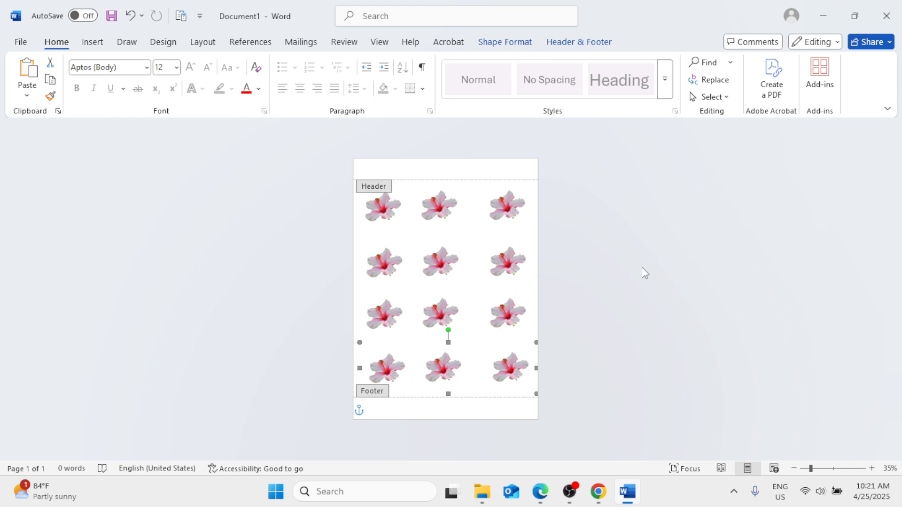
Step: Select individual flower rows and examine the arrangement at 132% zoom near the page top
click(463, 223)
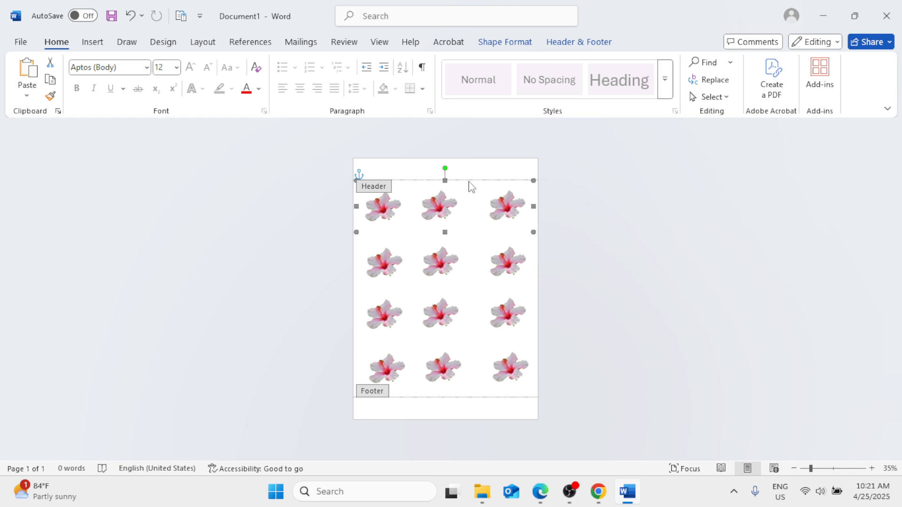
click(473, 167)
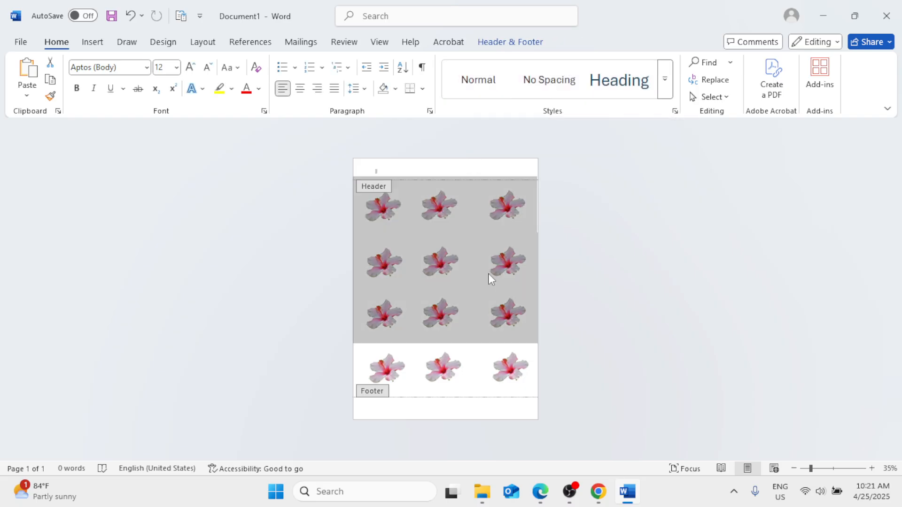
click(450, 260)
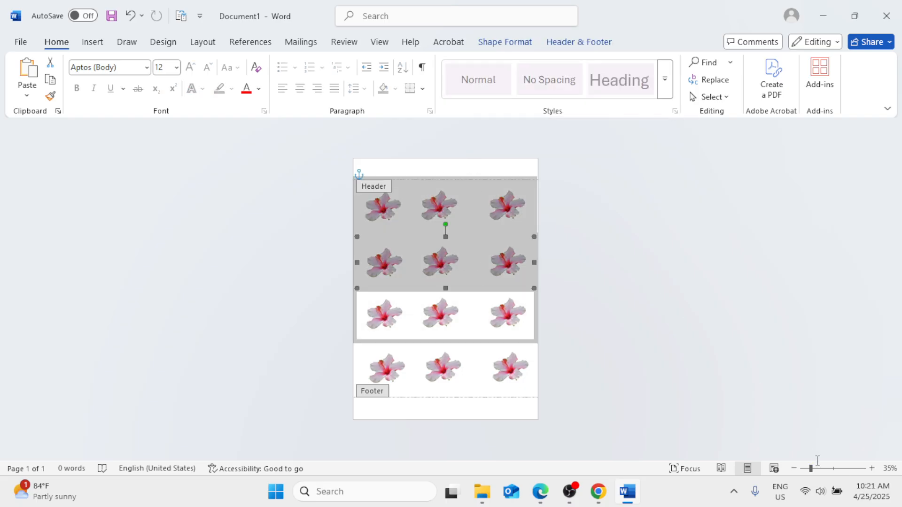
drag(811, 468, 837, 469)
scroll(631, 407, up, 3)
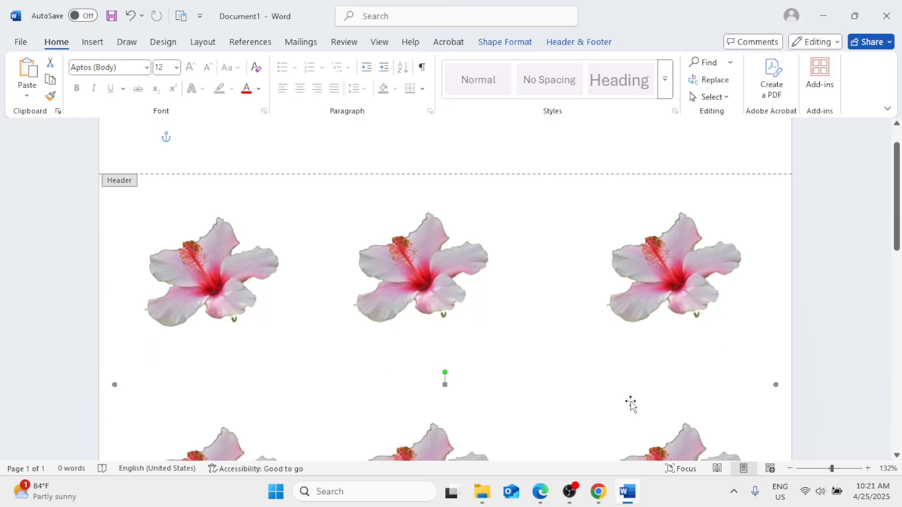
scroll(631, 403, down, 5)
scroll(631, 403, up, 6)
scroll(631, 404, down, 5)
scroll(631, 403, up, 6)
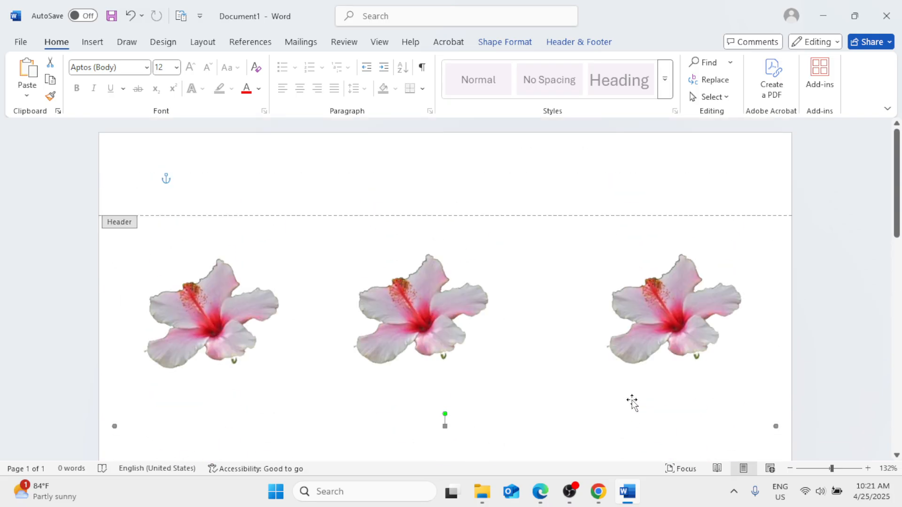
click(93, 42)
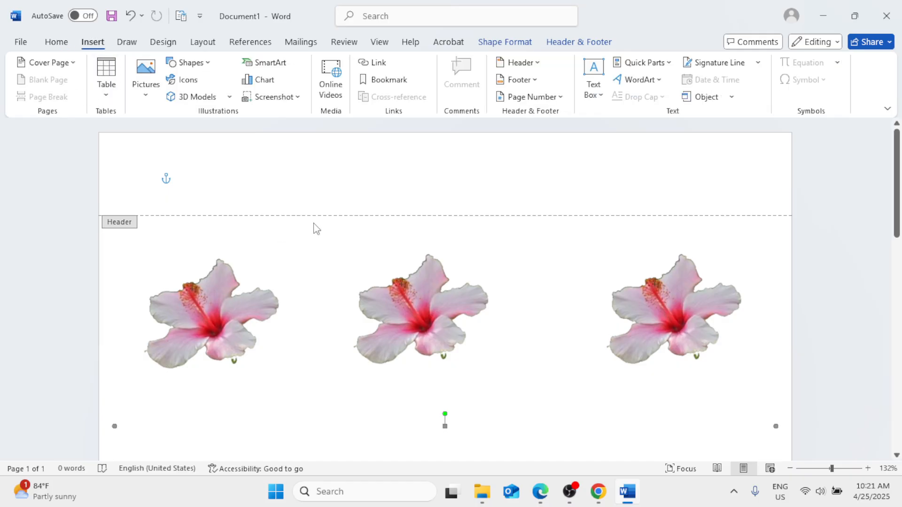
click(20, 43)
key(Escape)
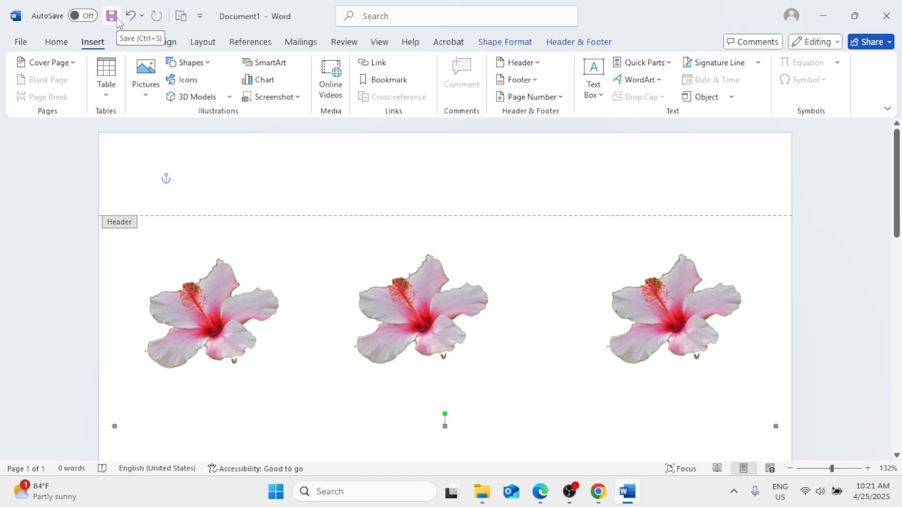
scroll(518, 207, down, 5)
click(518, 230)
scroll(519, 230, up, 2)
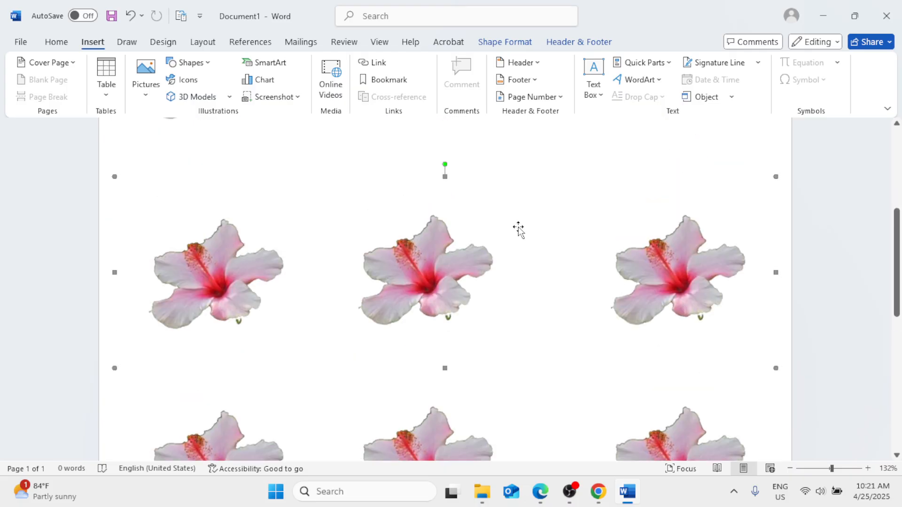
scroll(520, 231, up, 4)
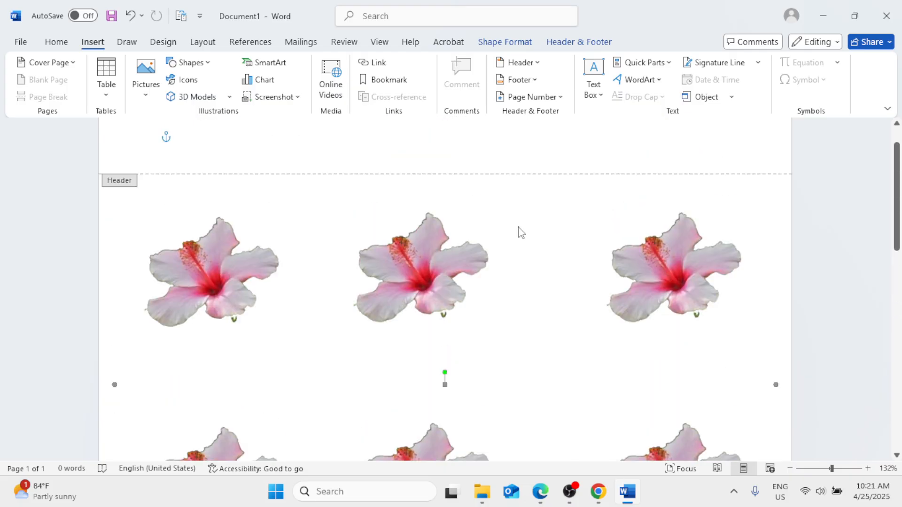
click(66, 43)
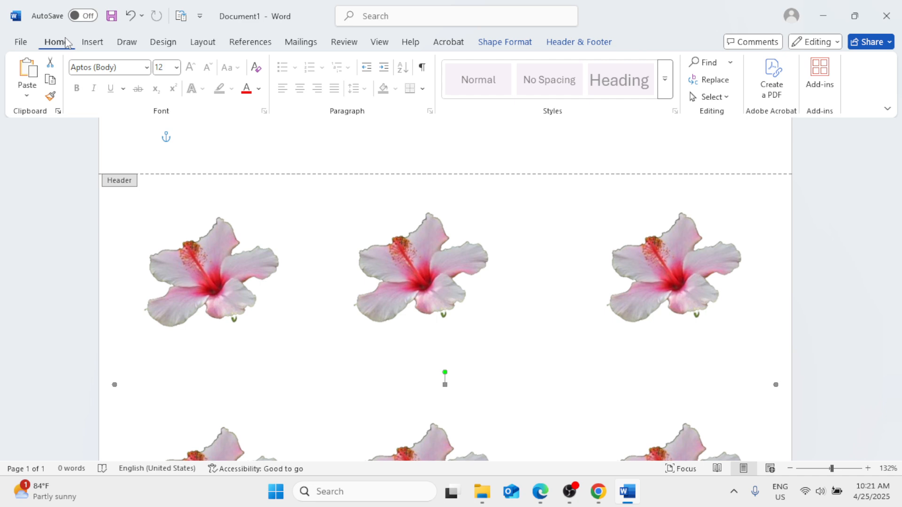